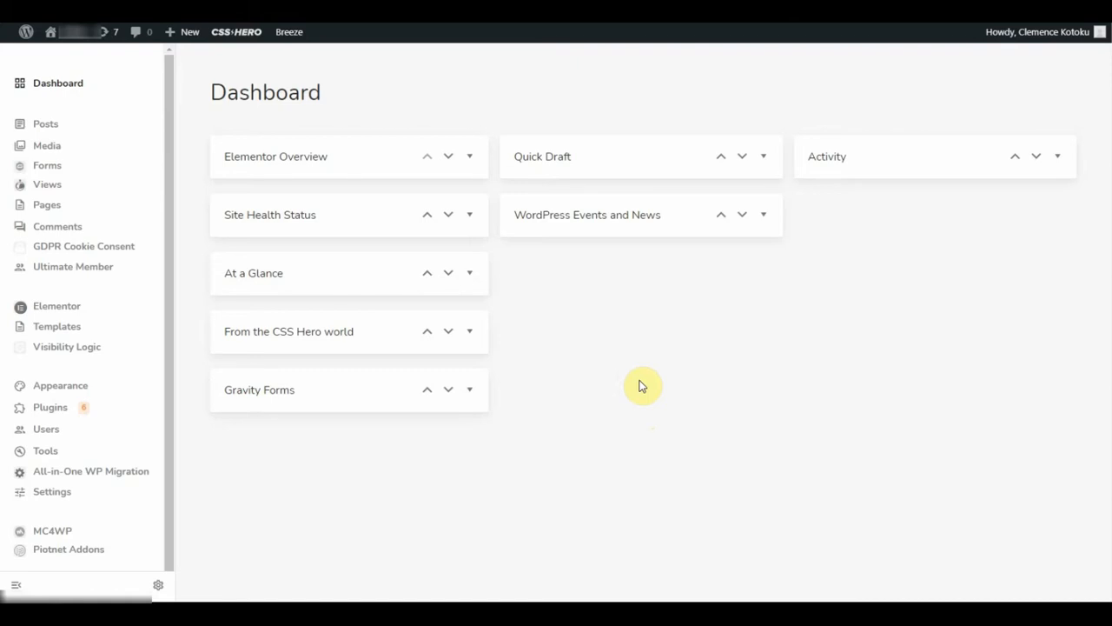
Find the Site Kit by Google plugin by searching the plugin directory for "site kit", and install and activate it.
mouse_move(50, 408)
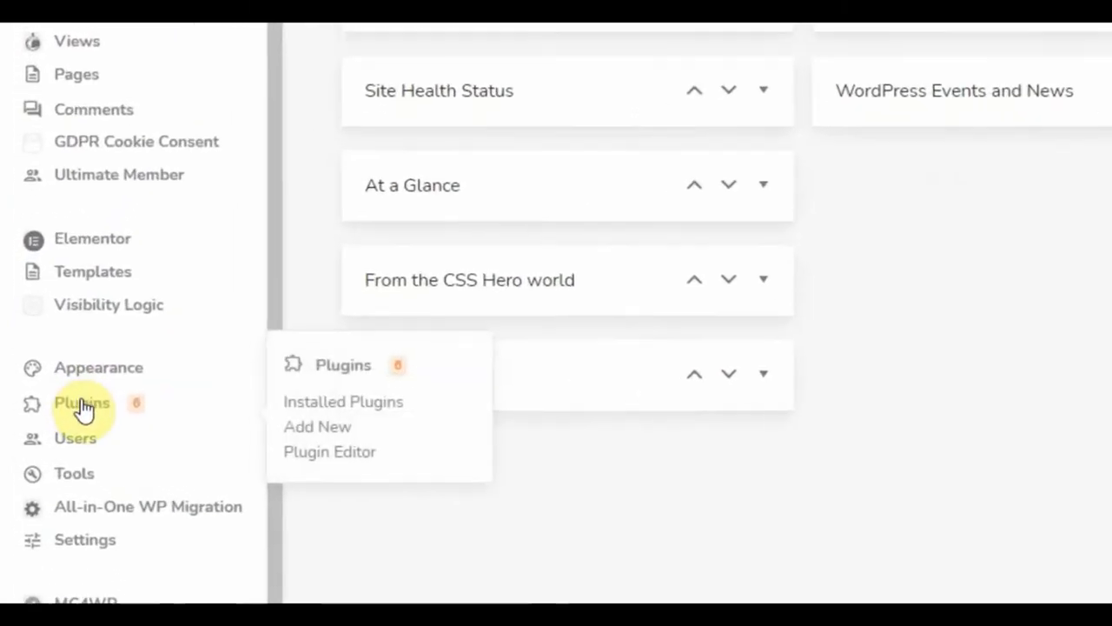
left_click(205, 420)
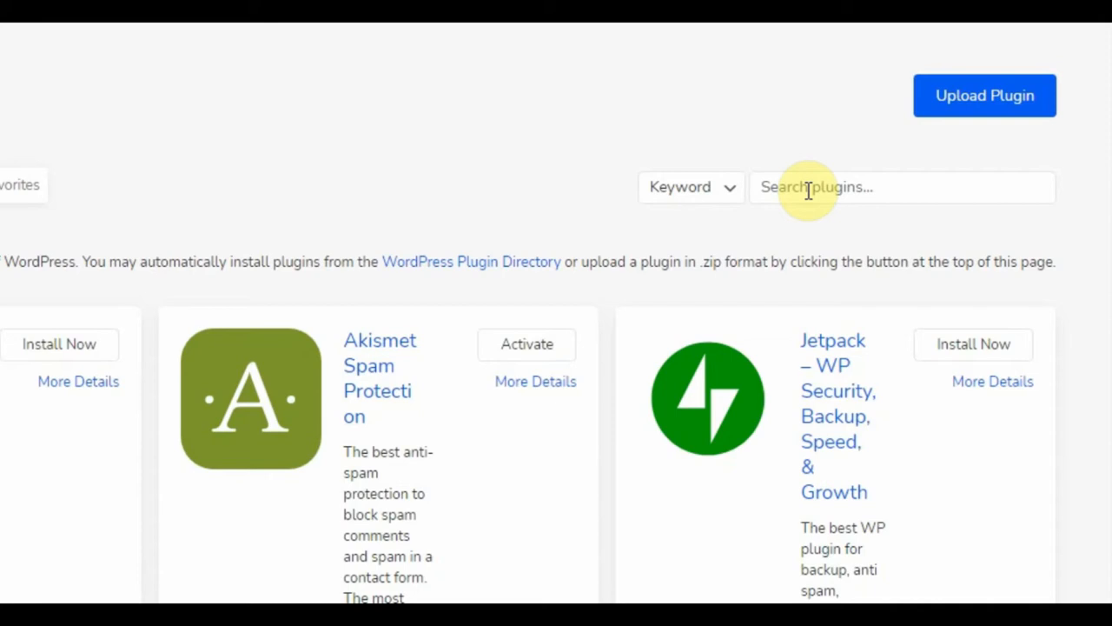
left_click(808, 190)
type("site ki")
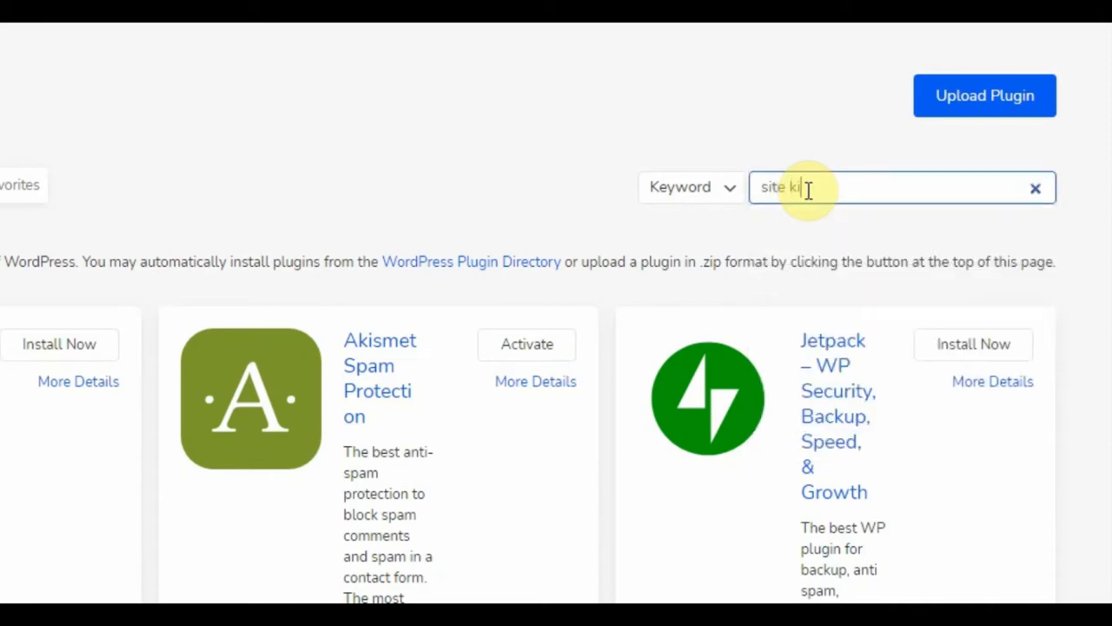
type("t")
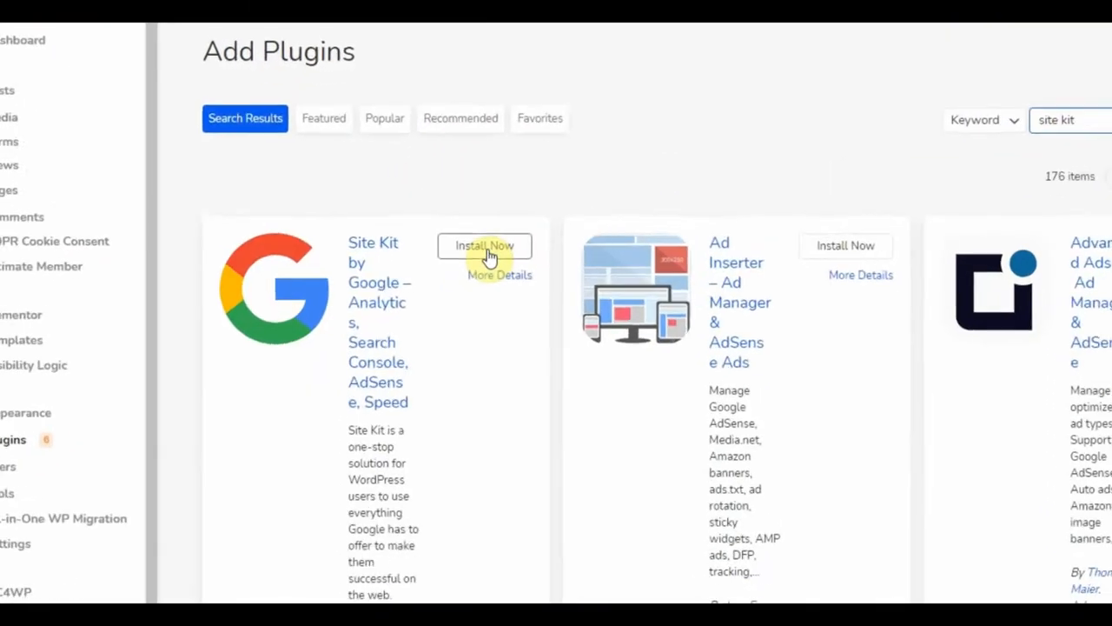
left_click(483, 250)
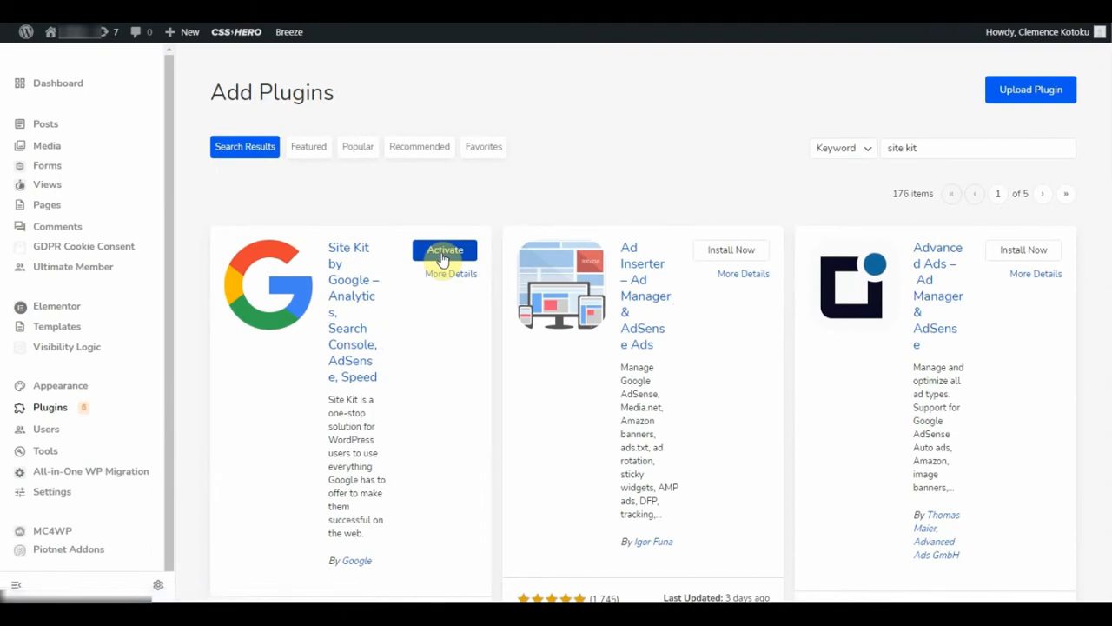
left_click(444, 252)
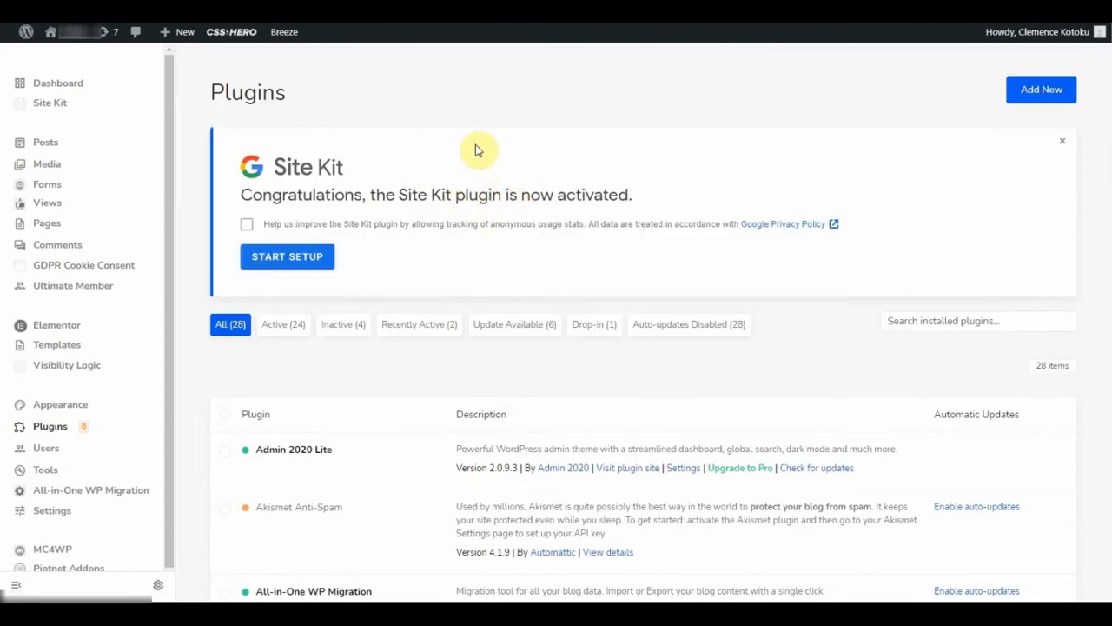
Start the Site Kit setup, sign in with the first listed Google account and allow Site Kit to access it.
left_click(275, 285)
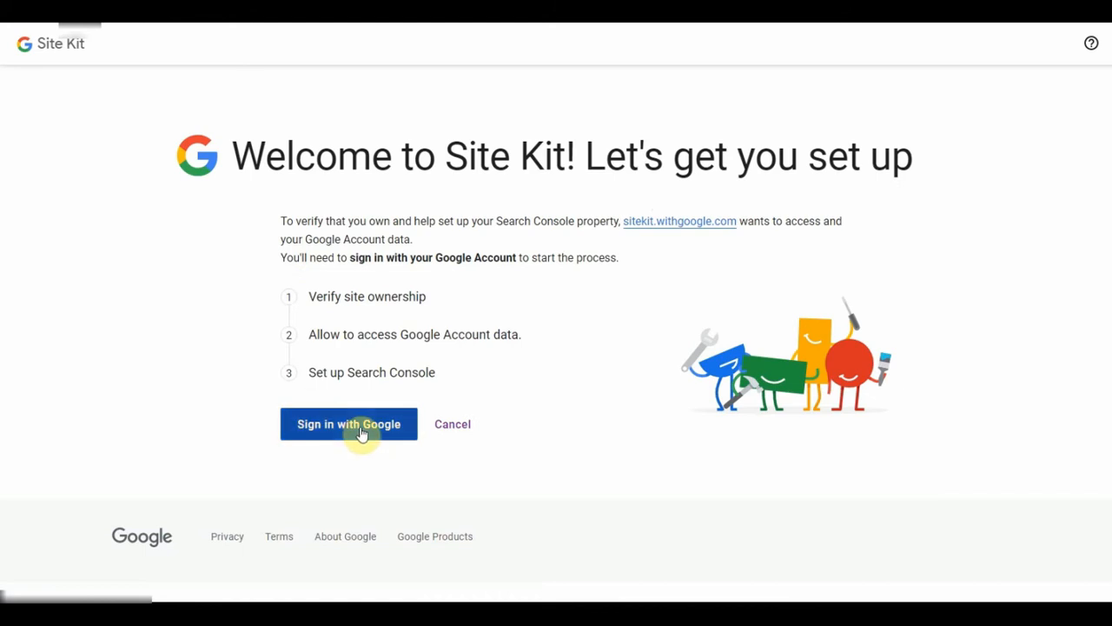
left_click(352, 426)
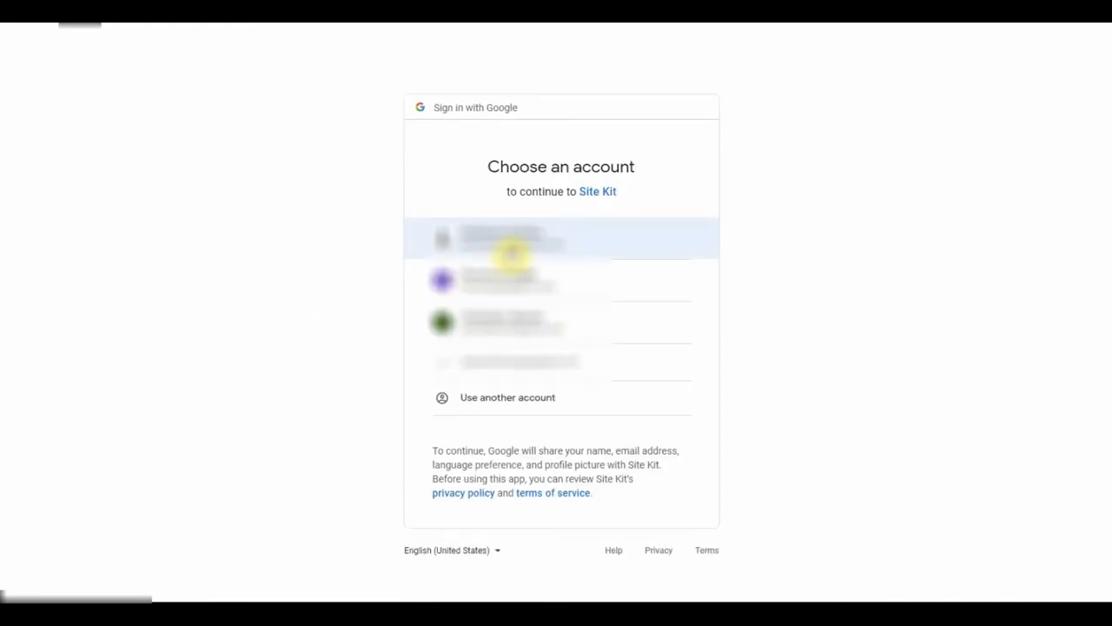
left_click(512, 251)
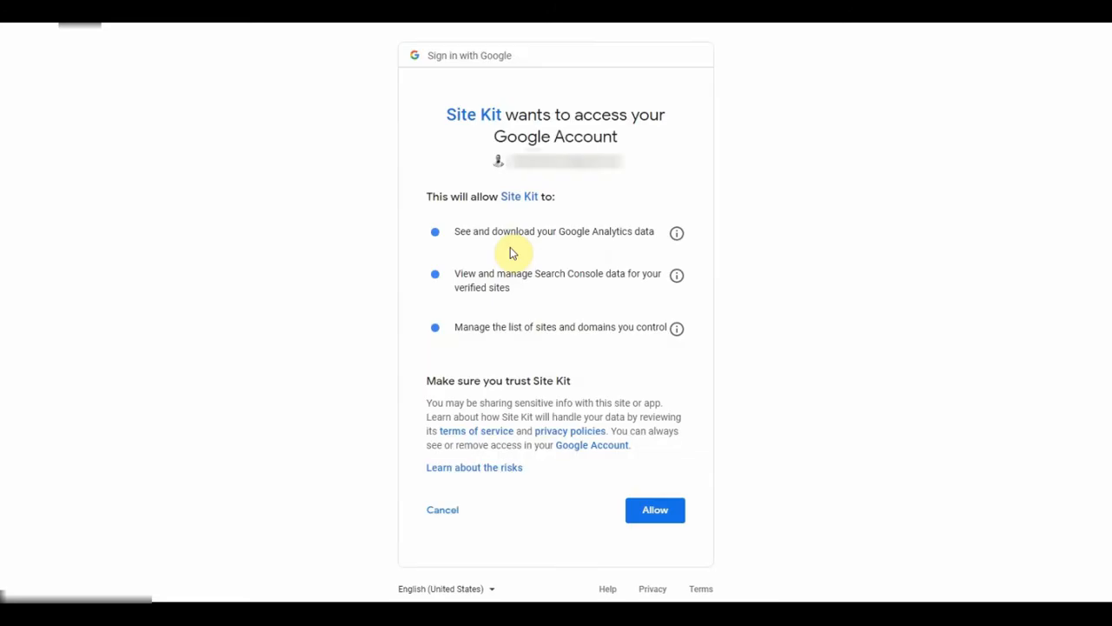
left_click(656, 514)
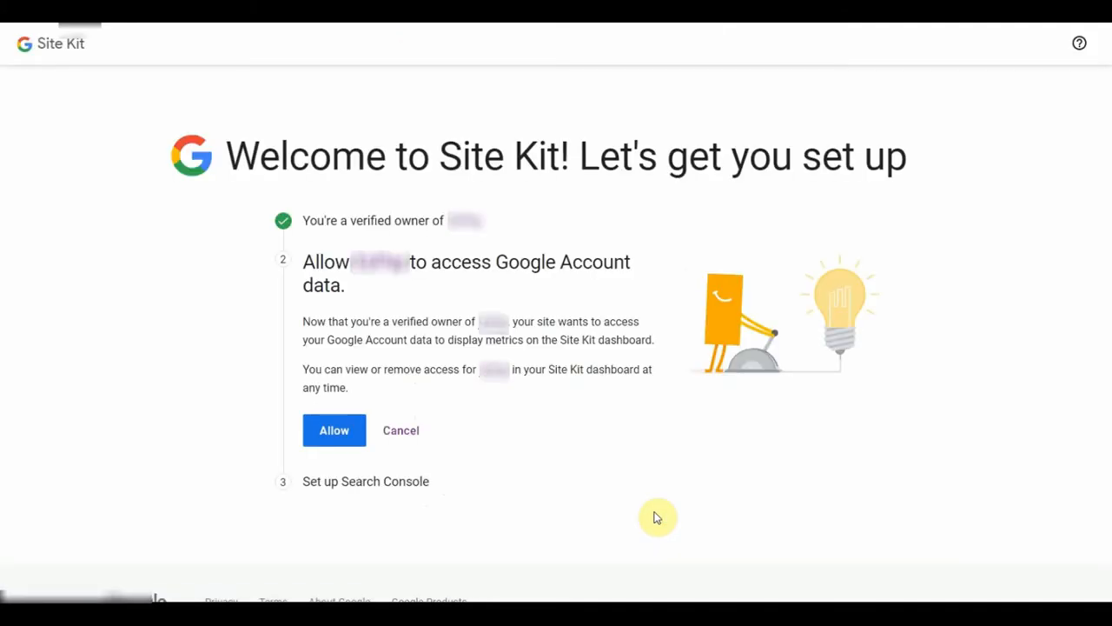
Allow the site to access Google Account data, add it to Search Console and go to the Site Kit dashboard.
left_click(338, 437)
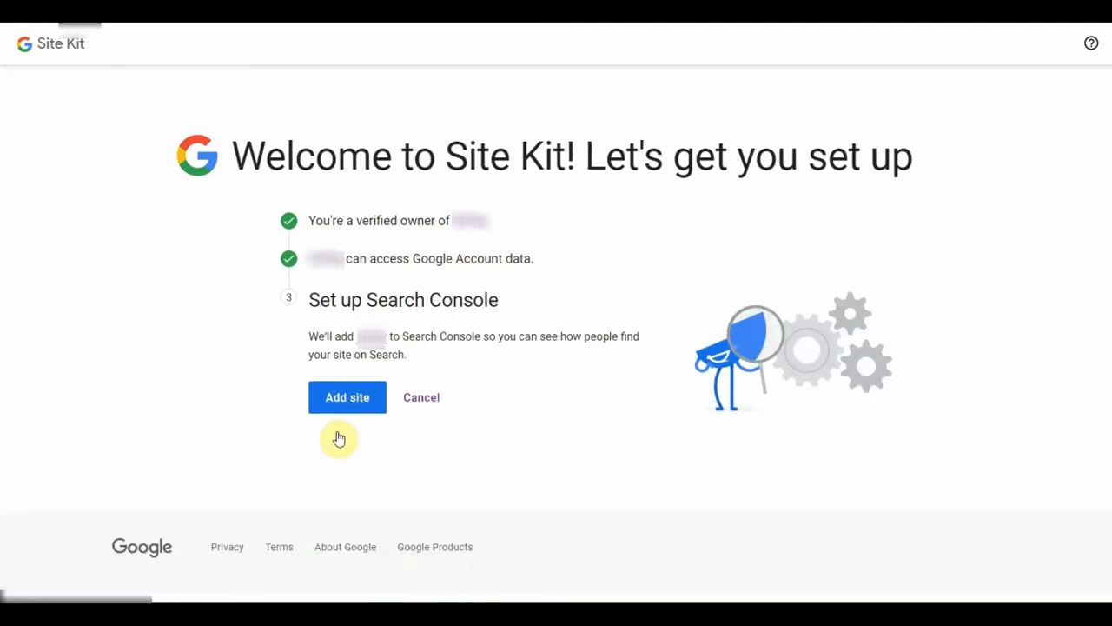
left_click(340, 404)
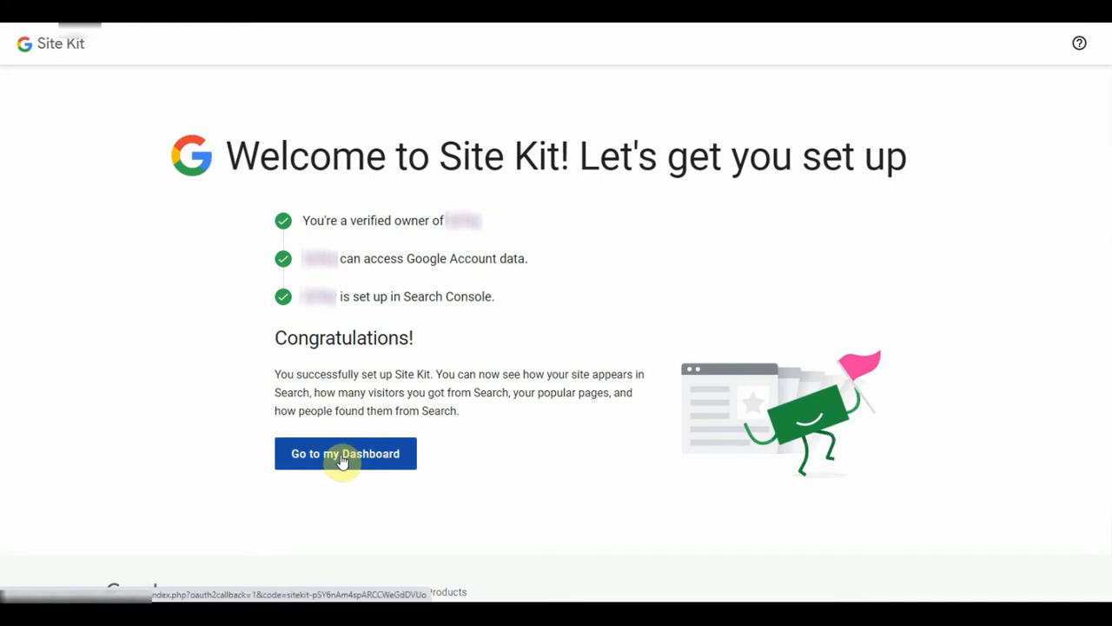
left_click(343, 458)
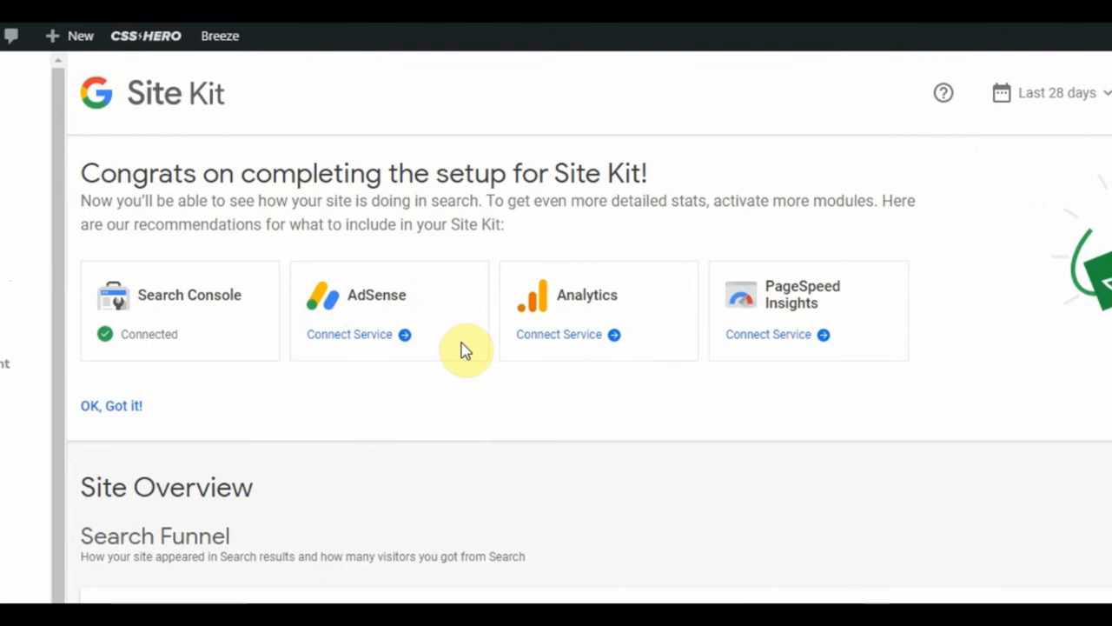
Start connecting the Analytics service in Site Kit and choose to set up a new Analytics account.
left_click(552, 337)
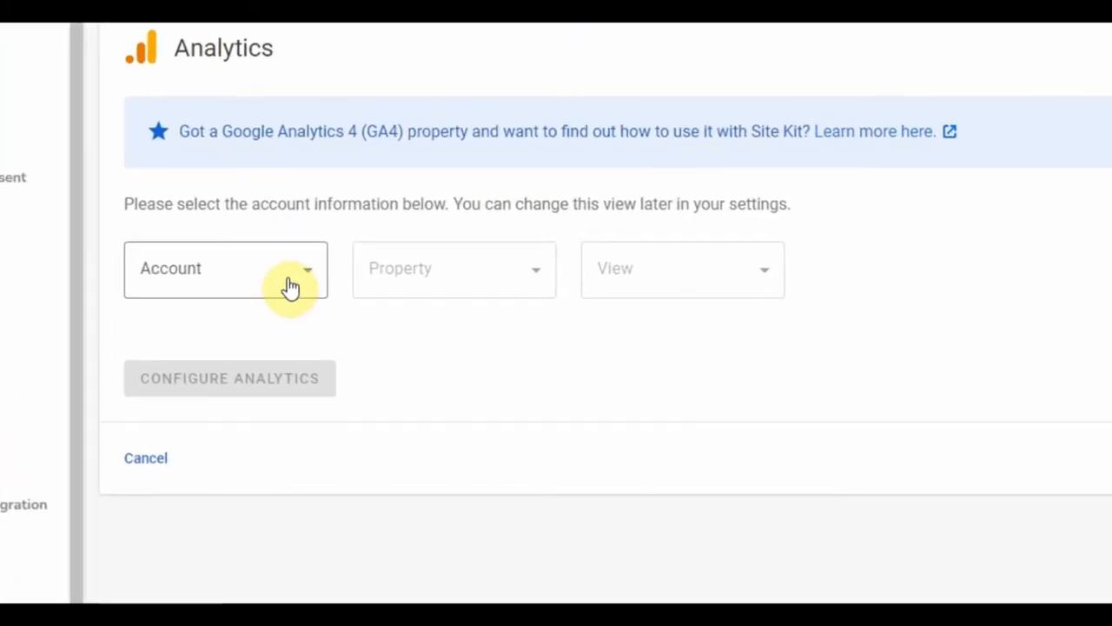
left_click(290, 286)
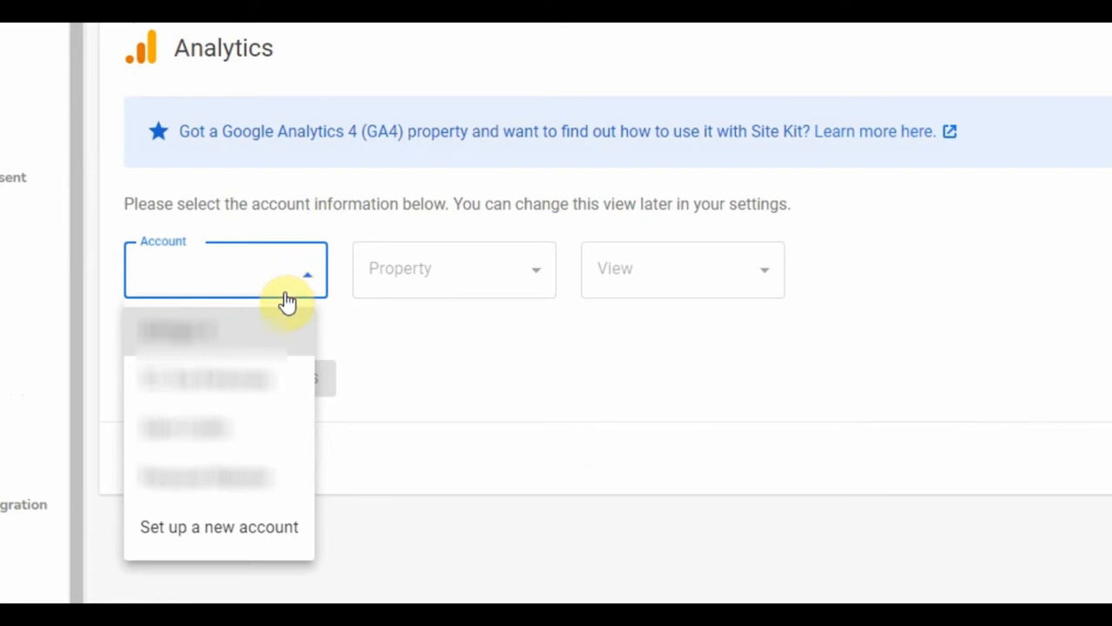
left_click(224, 531)
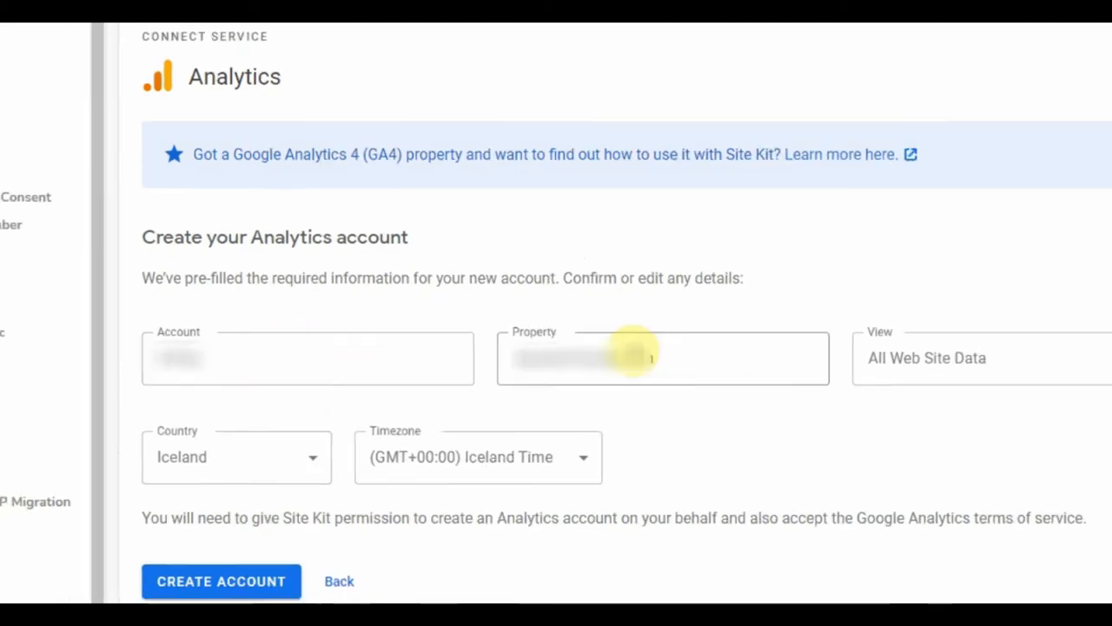
Set the new Analytics account's country to Ghana.
left_click(251, 464)
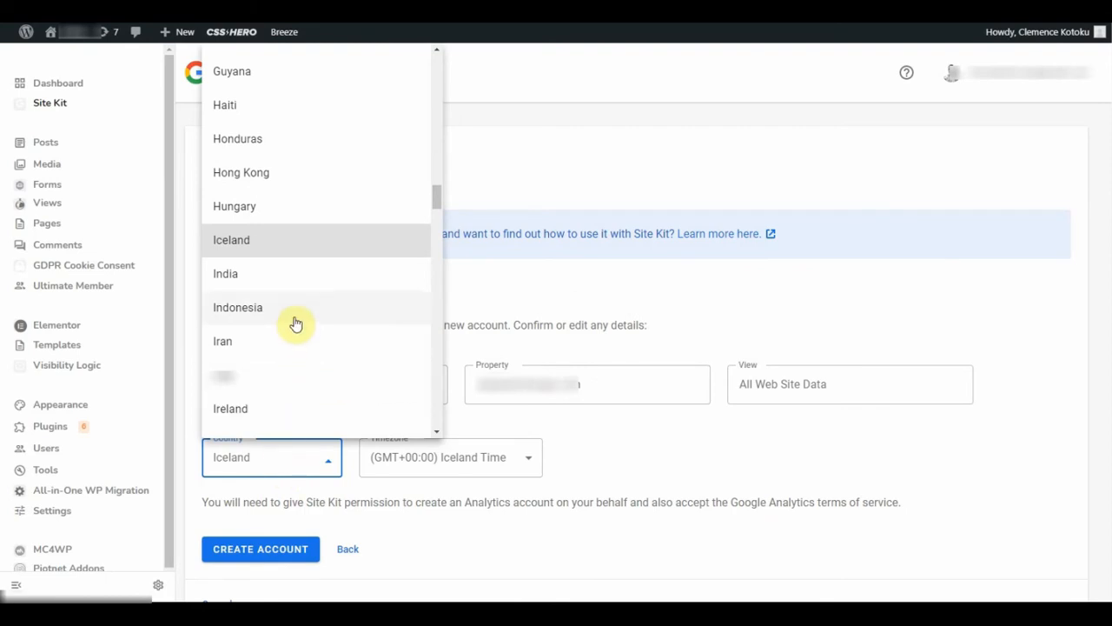
scroll(295, 321, "down", 1)
scroll(298, 318, "down", 2)
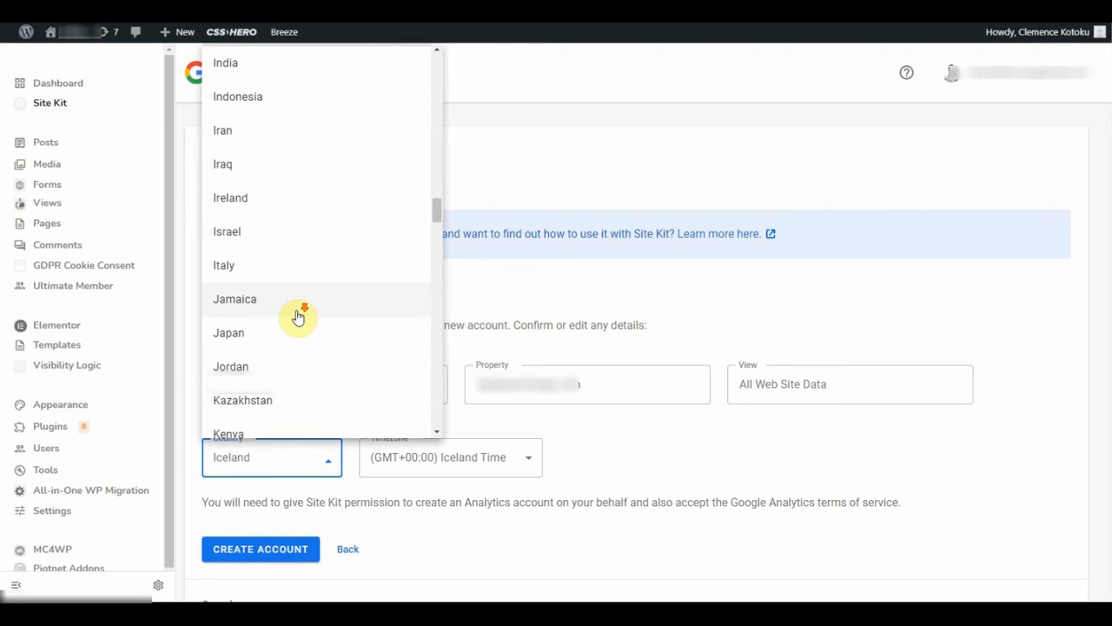
scroll(296, 317, "down", 2)
scroll(296, 316, "up", 2)
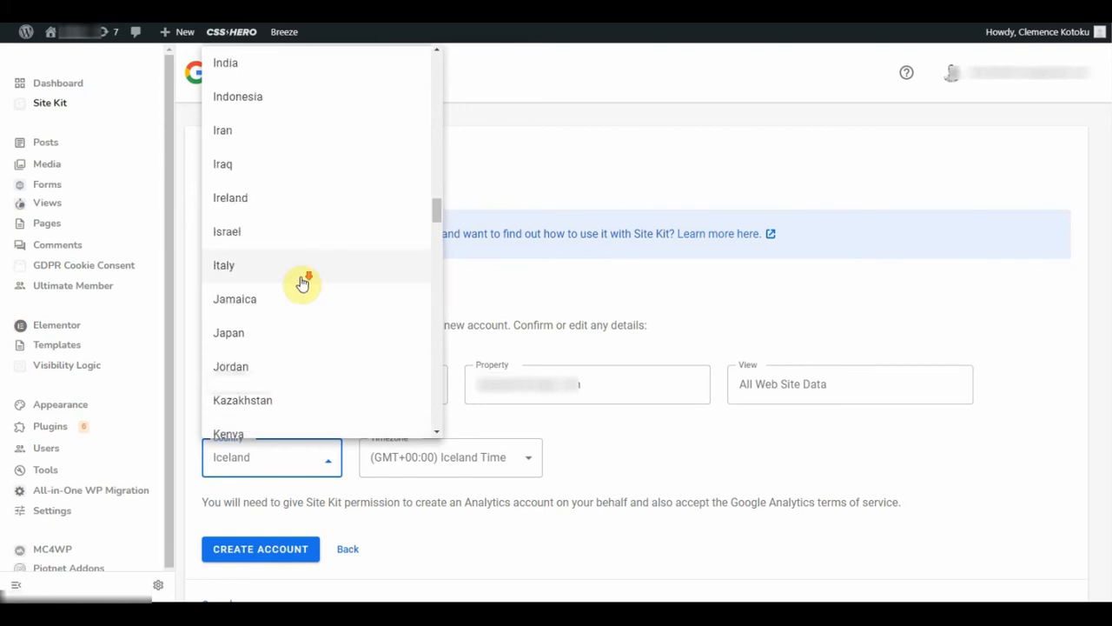
scroll(303, 283, "up", 6)
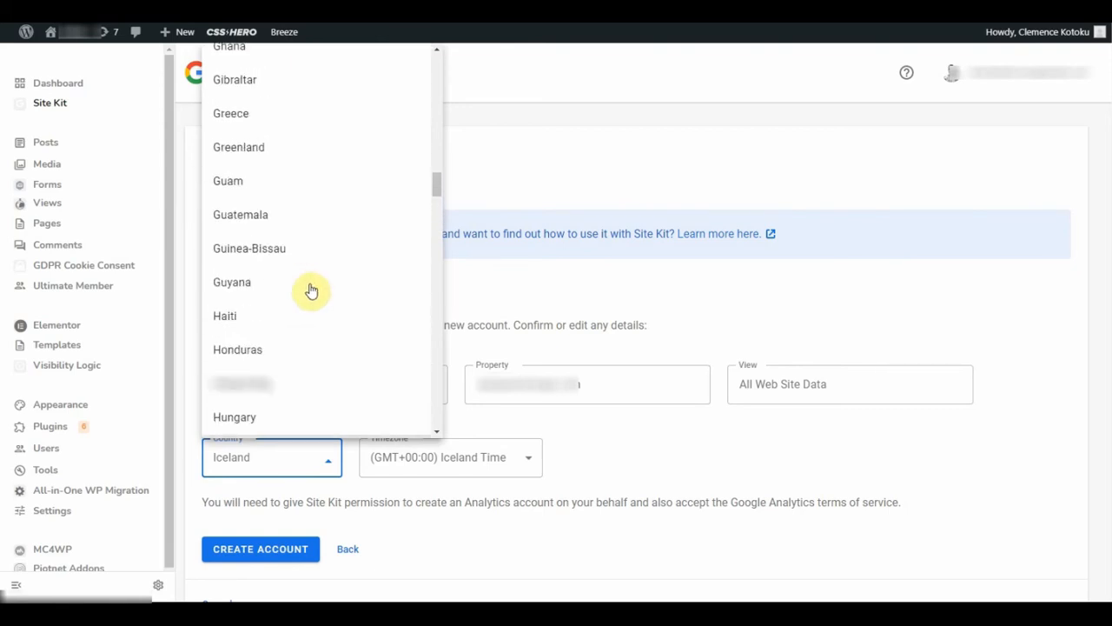
scroll(311, 291, "up", 2)
left_click(290, 189)
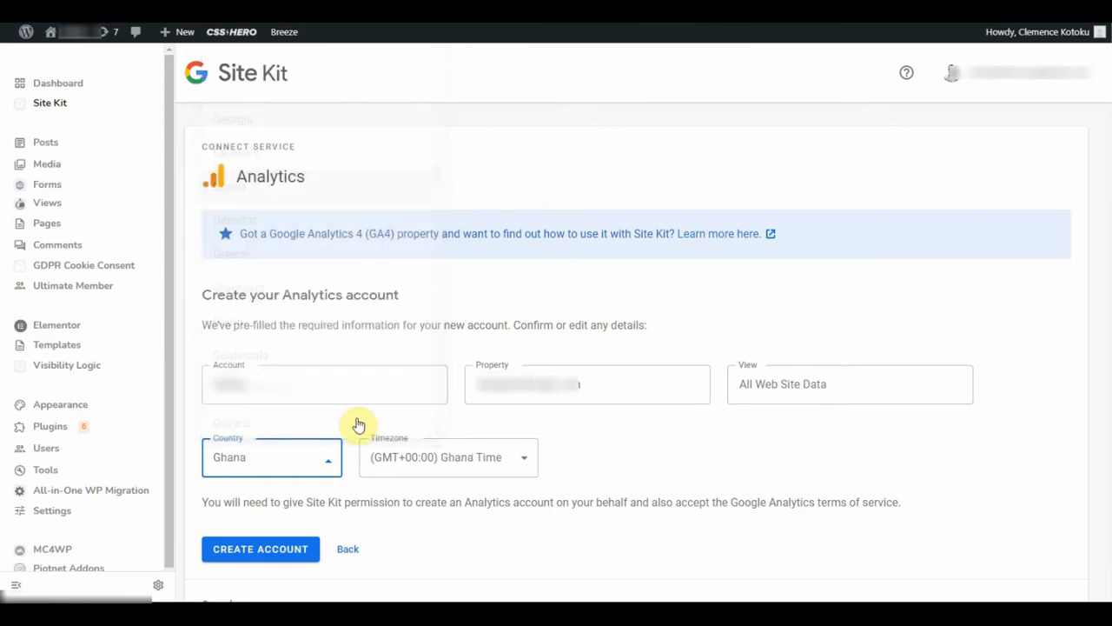
Request the new Analytics account, grant Site Kit the required Google account permissions, and submit the account creation again.
scroll(352, 495, "down", 1)
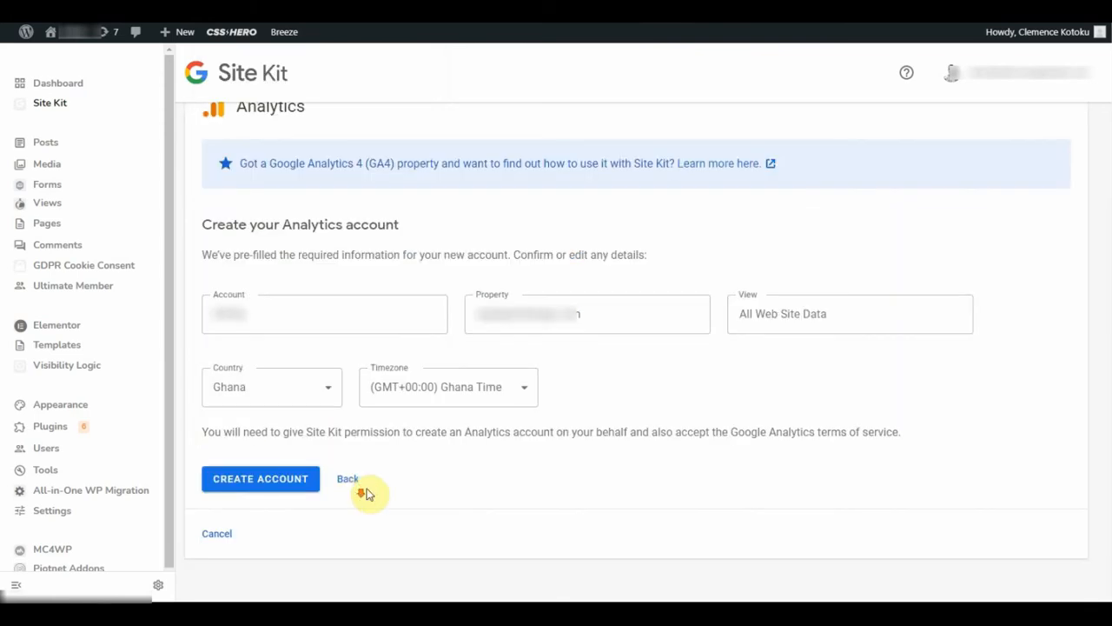
left_click(258, 479)
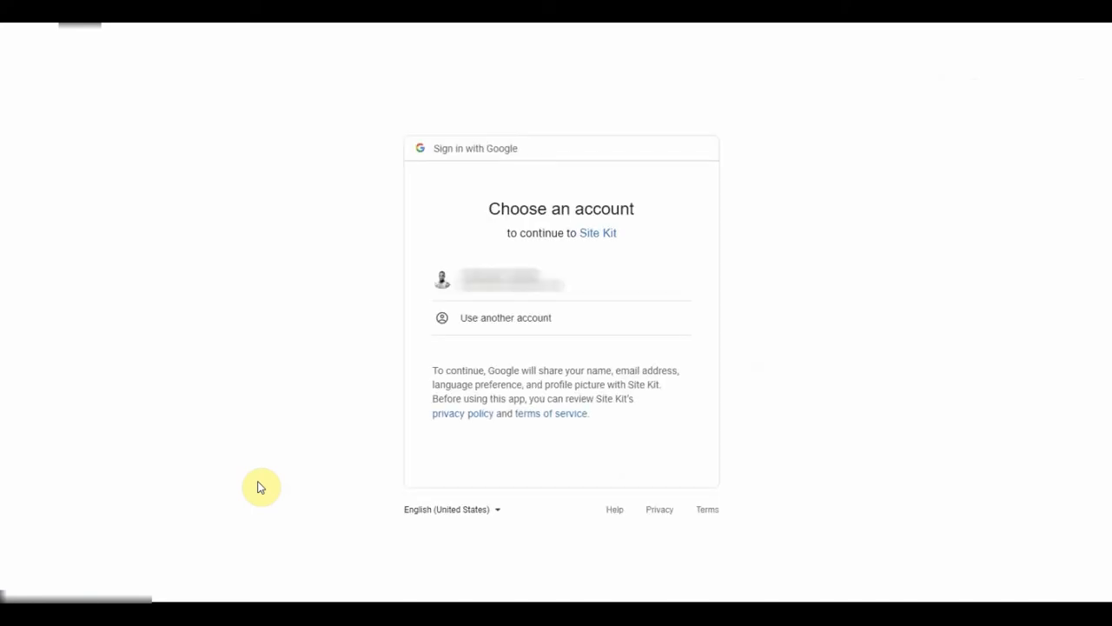
left_click(524, 291)
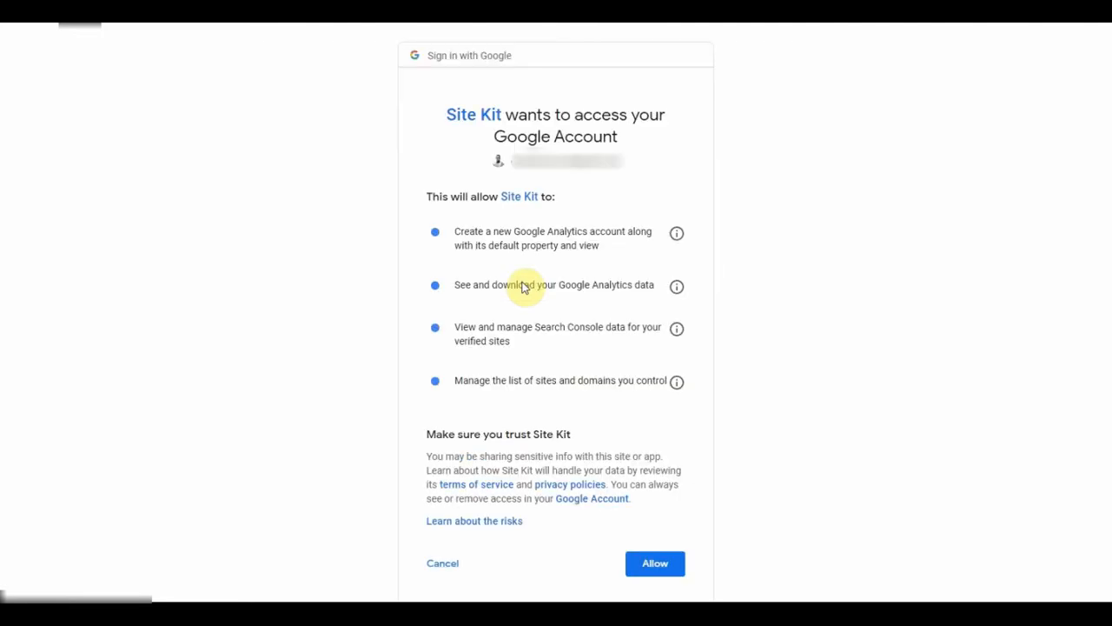
scroll(869, 365, "down", 1)
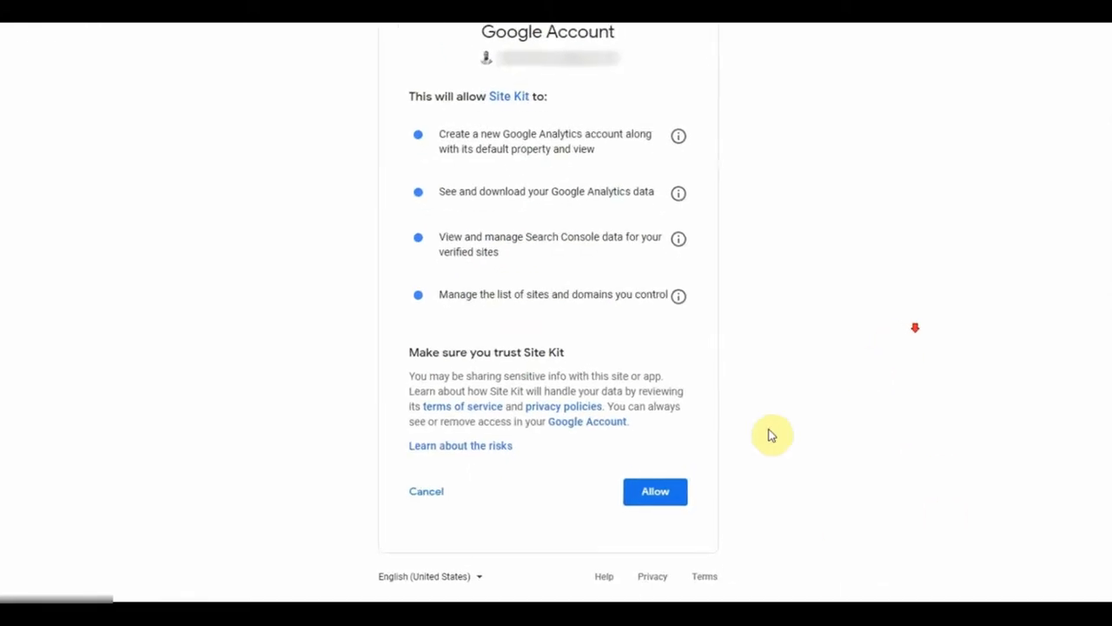
left_click(655, 495)
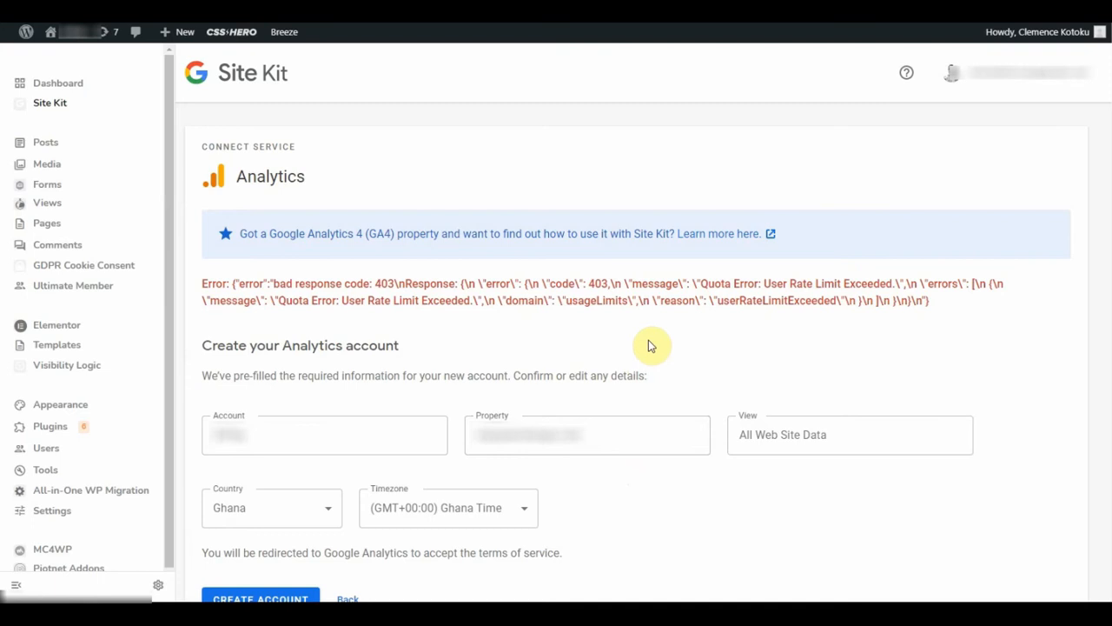
scroll(650, 346, "down", 2)
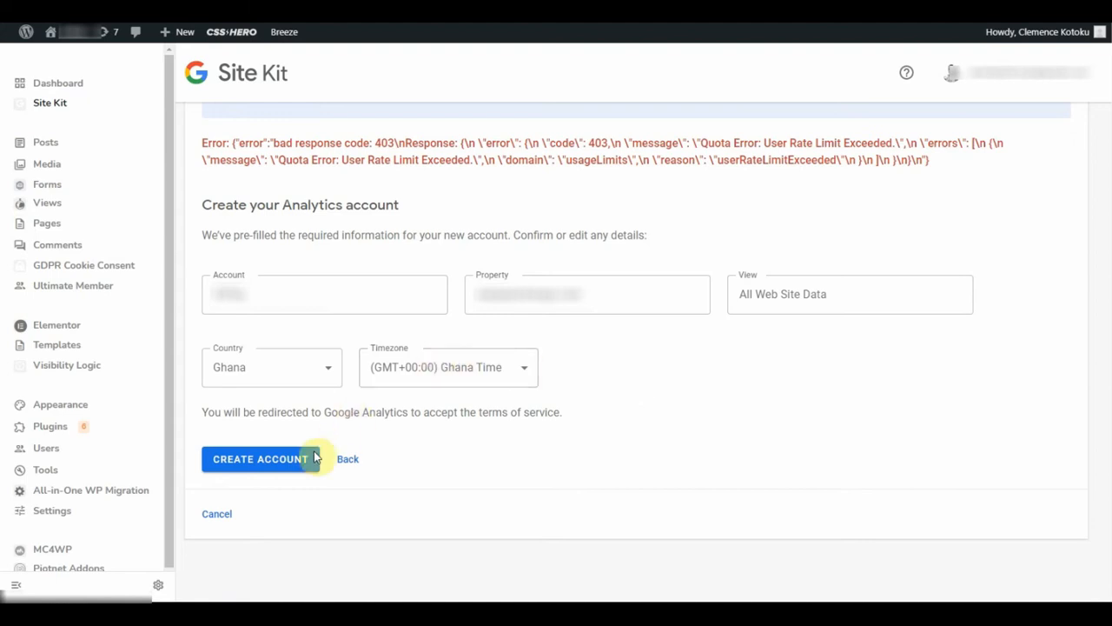
left_click(280, 461)
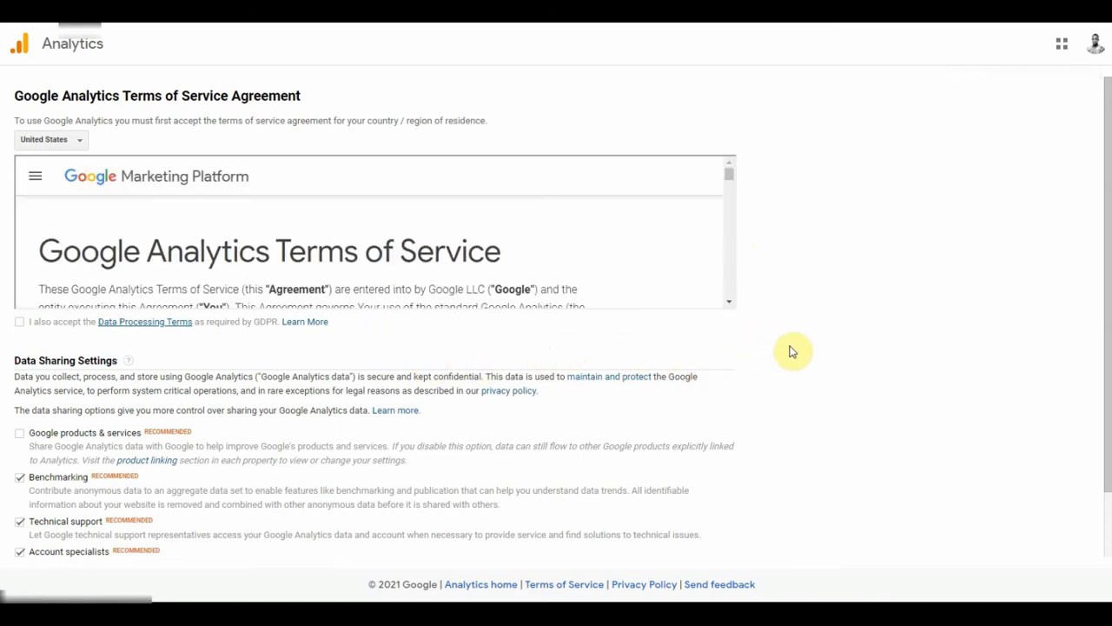
Accept the GDPR Data Processing Terms and set the Google Analytics terms of service country to Ghana.
left_click(20, 325)
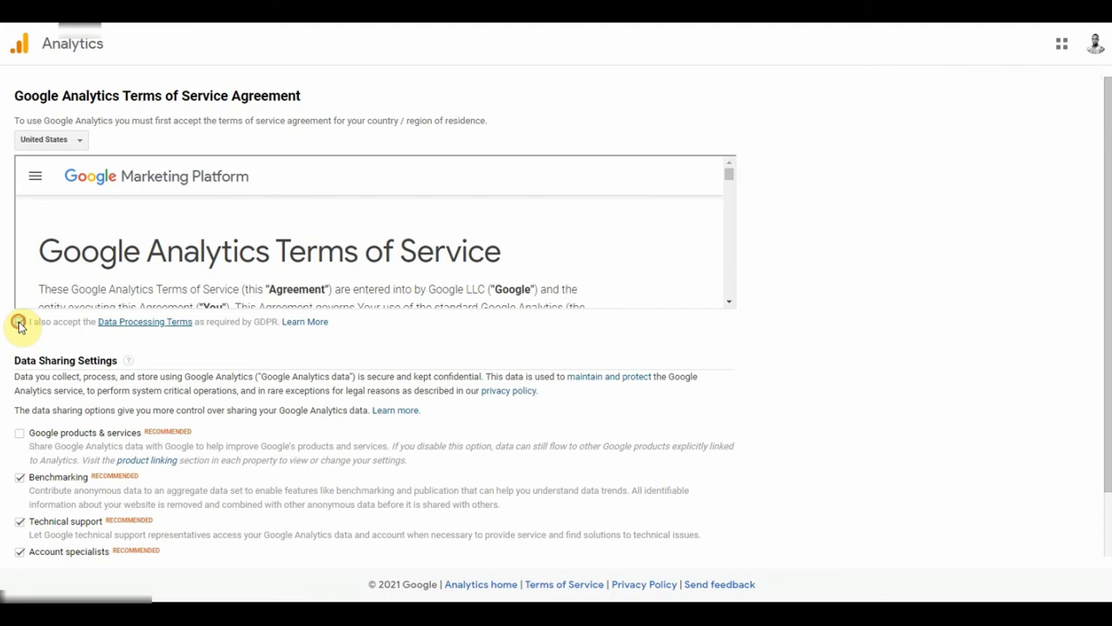
left_click(75, 142)
left_click(70, 165)
type("gha")
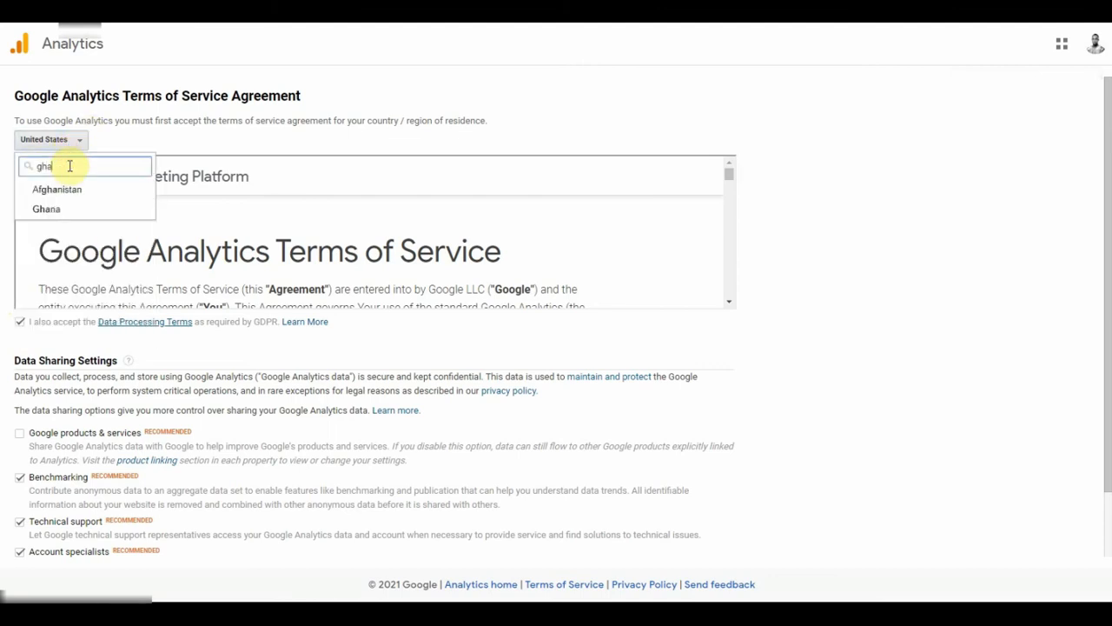
left_click(50, 209)
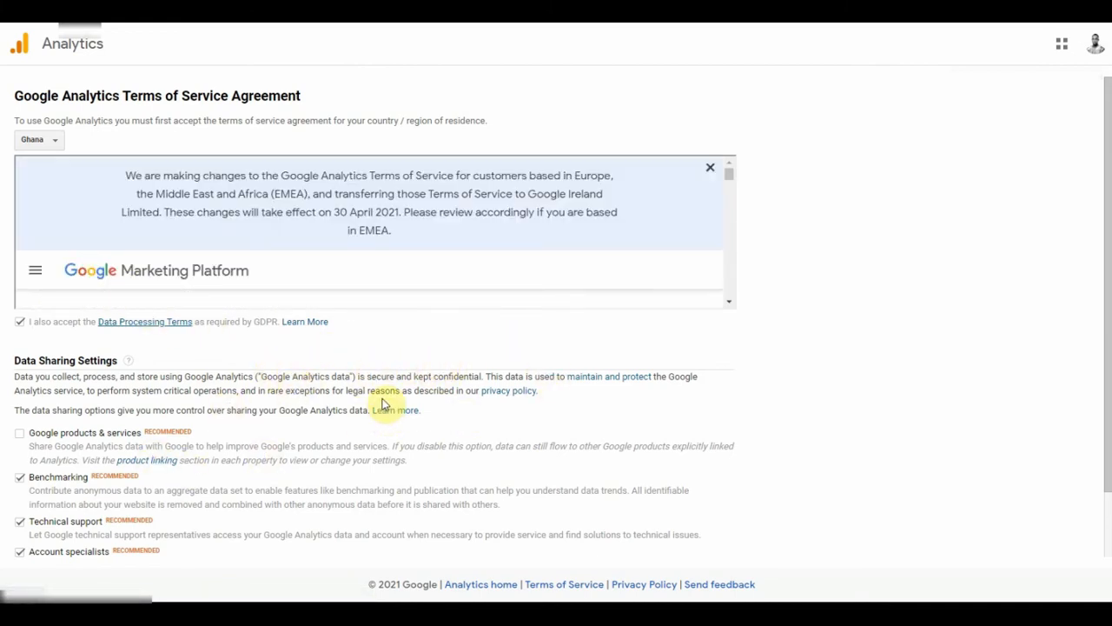
Enable data sharing with Google products & services and accept the Measurement Controller-Controller Data Protection Terms.
scroll(356, 410, "down", 1)
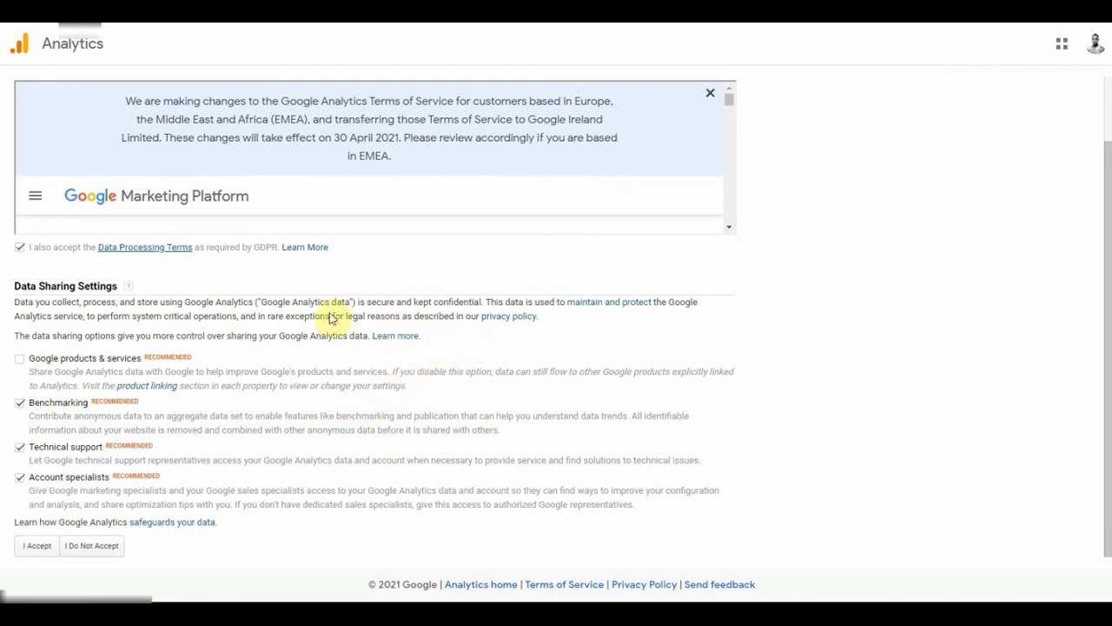
left_click(21, 360)
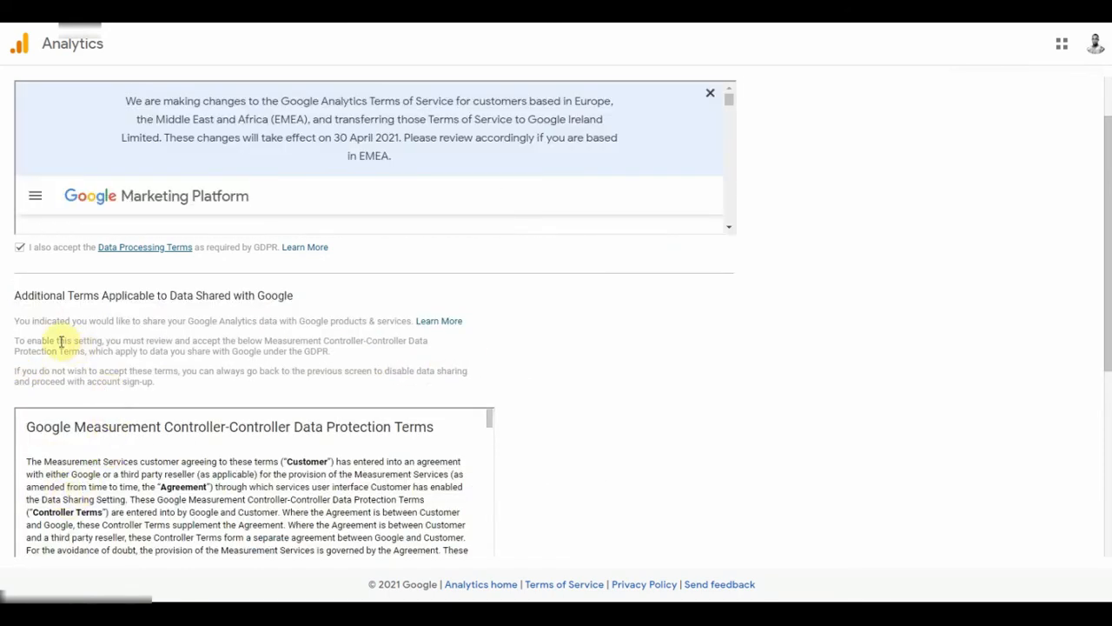
scroll(61, 340, "down", 4)
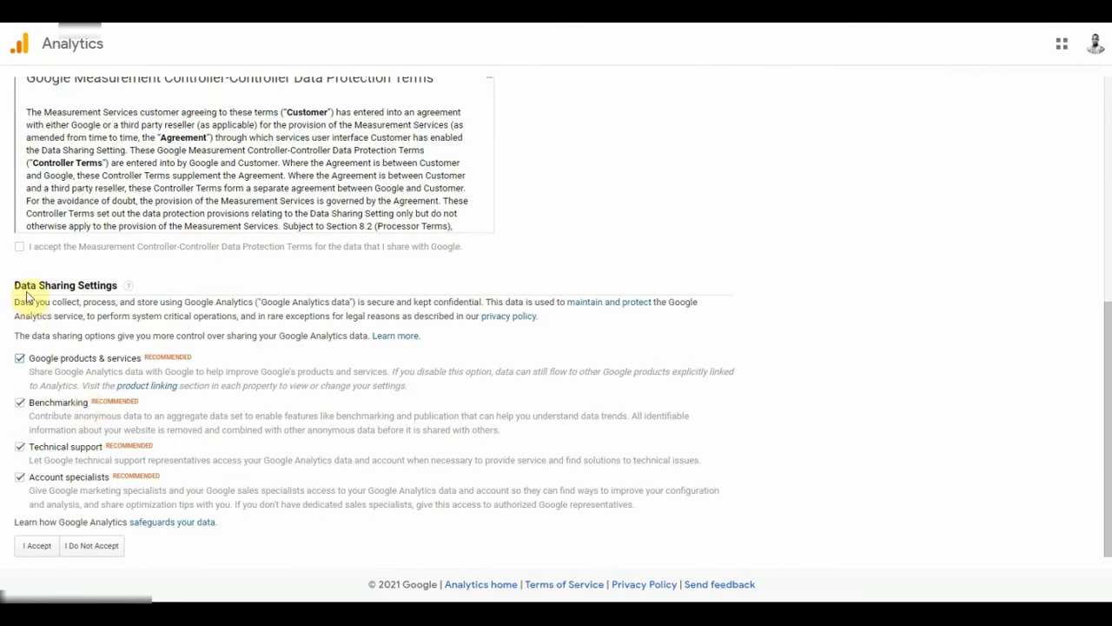
left_click(20, 247)
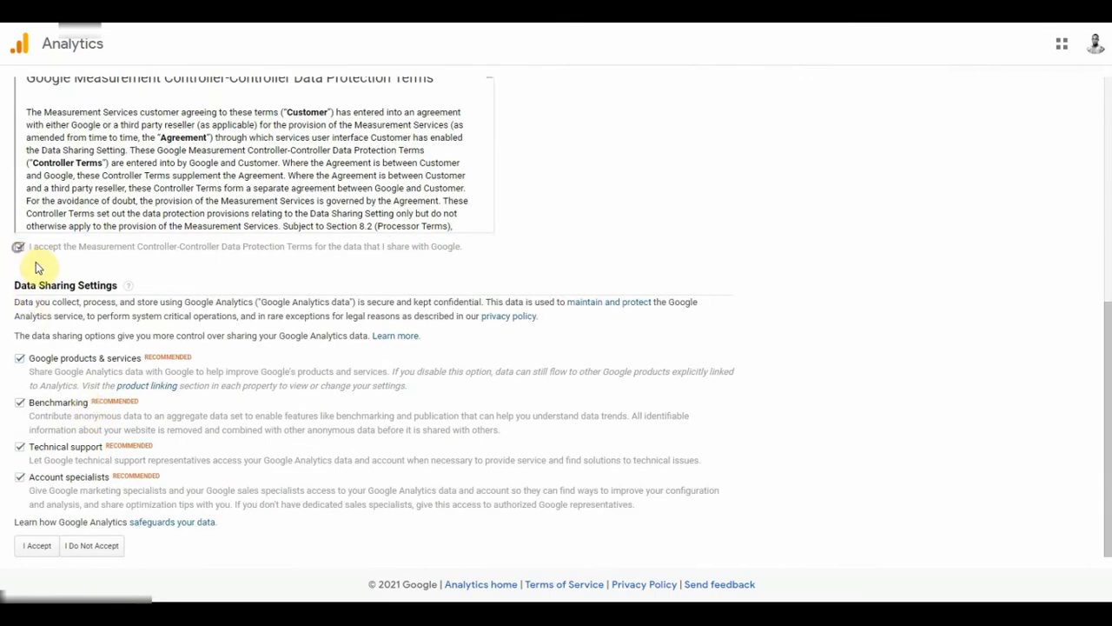
Accept the Analytics terms of service agreement and return to the Site Kit dashboard.
left_click(37, 545)
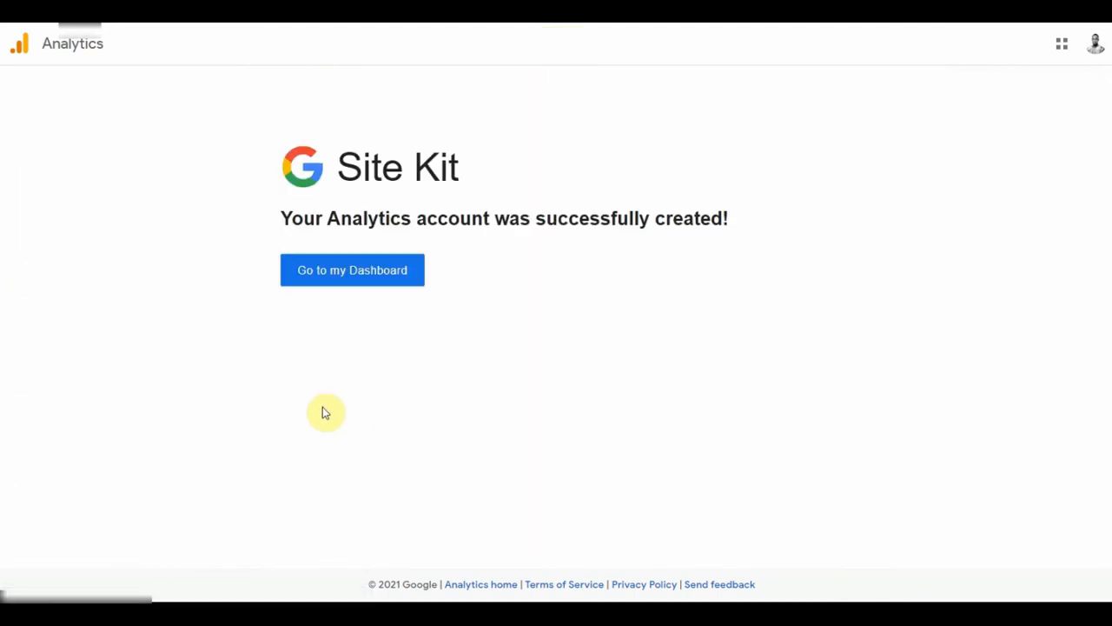
left_click(355, 283)
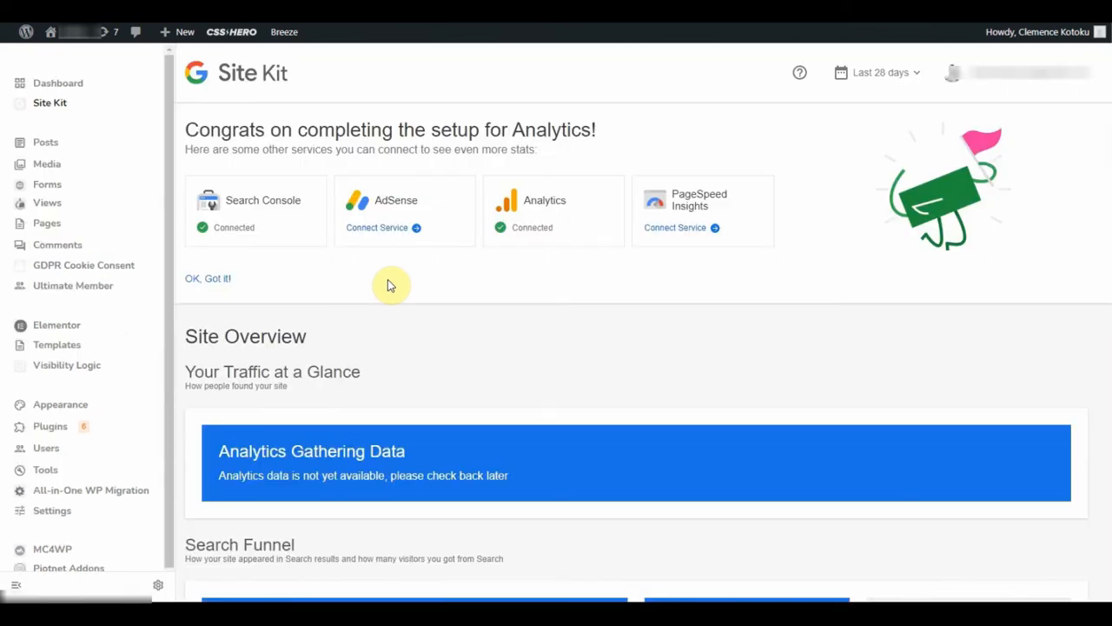
Dismiss the Analytics setup notice and review the Search Funnel and Acquisition sections of the Site Kit dashboard.
left_click(214, 279)
scroll(472, 234, "down", 4)
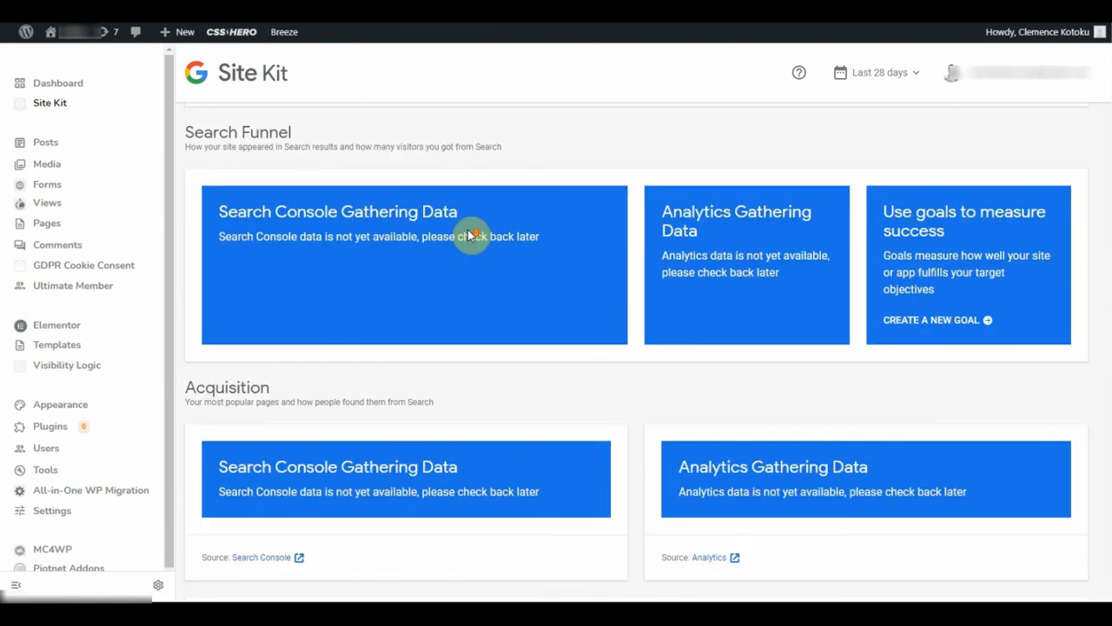
scroll(471, 234, "down", 4)
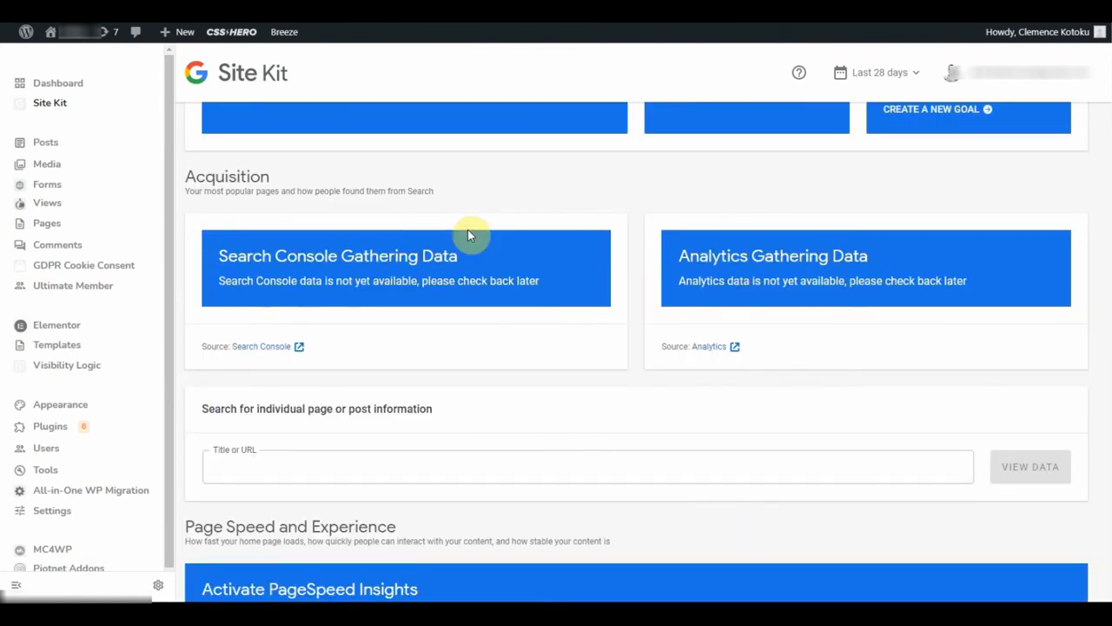
scroll(471, 234, "up", 7)
scroll(469, 233, "up", 1)
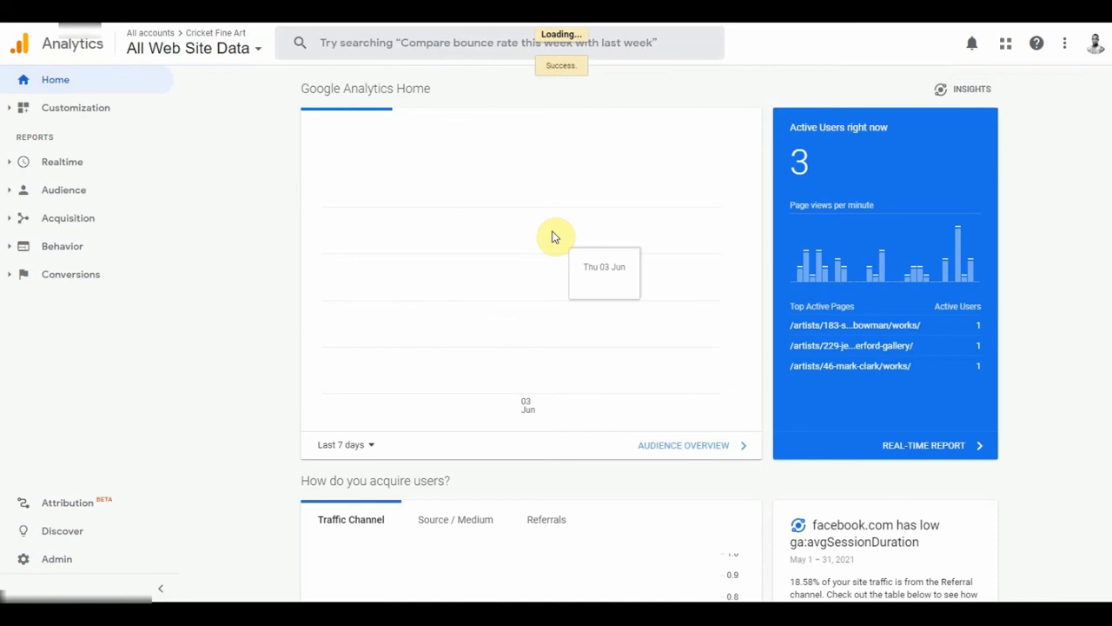
In Google Analytics, list all available accounts and select the website's Analytics account.
left_click(256, 54)
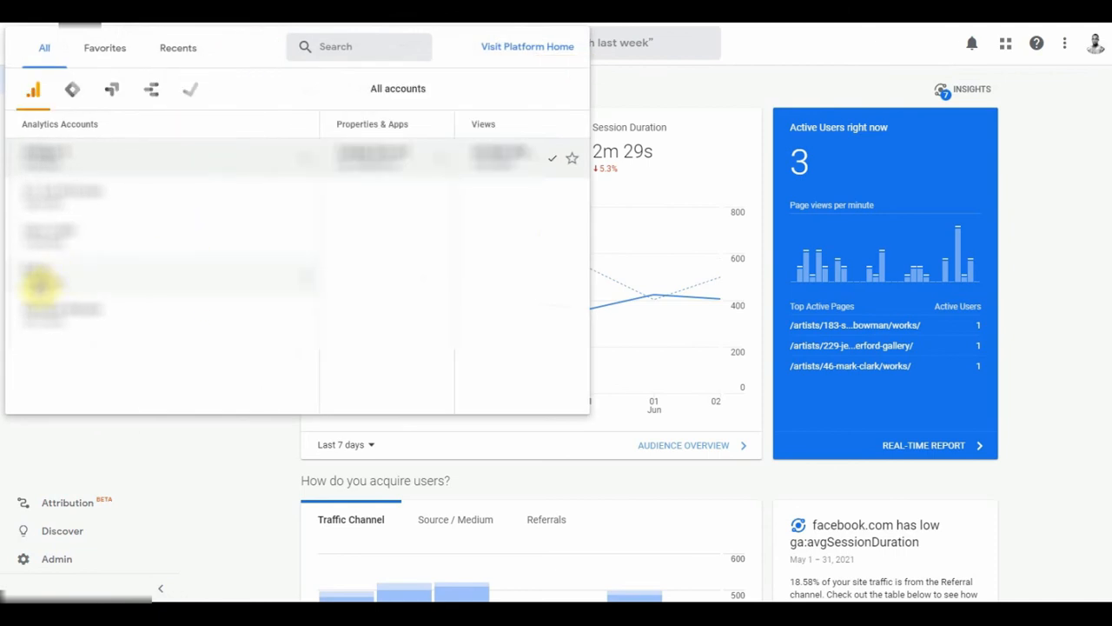
left_click(39, 279)
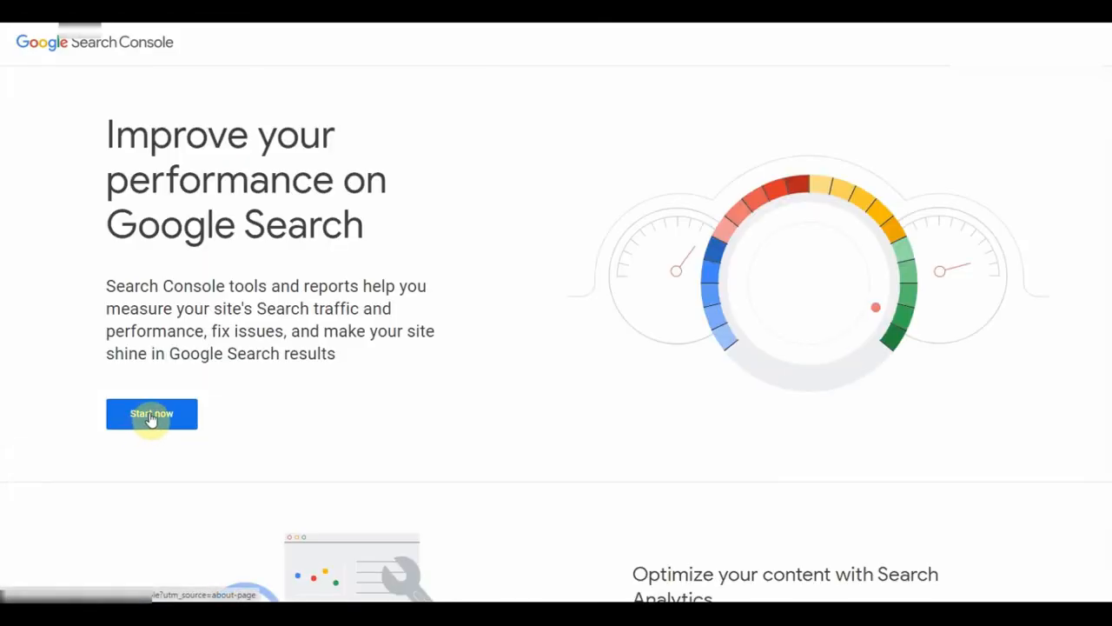
Switch to Google Search Console, enter it from its start page, and show the list of available properties.
left_click(150, 416)
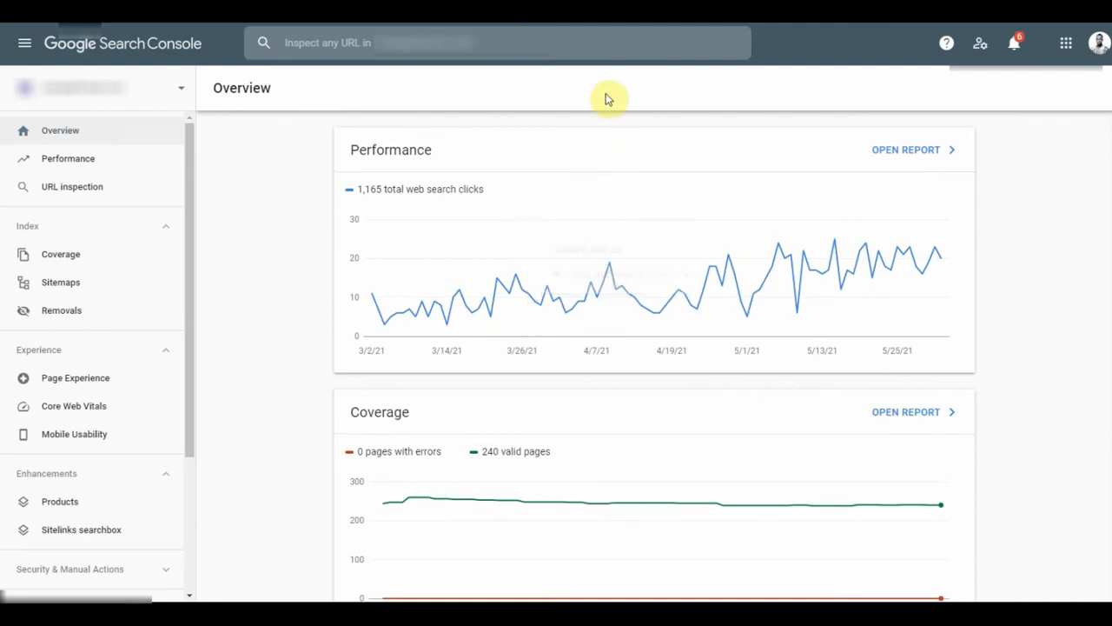
left_click(184, 91)
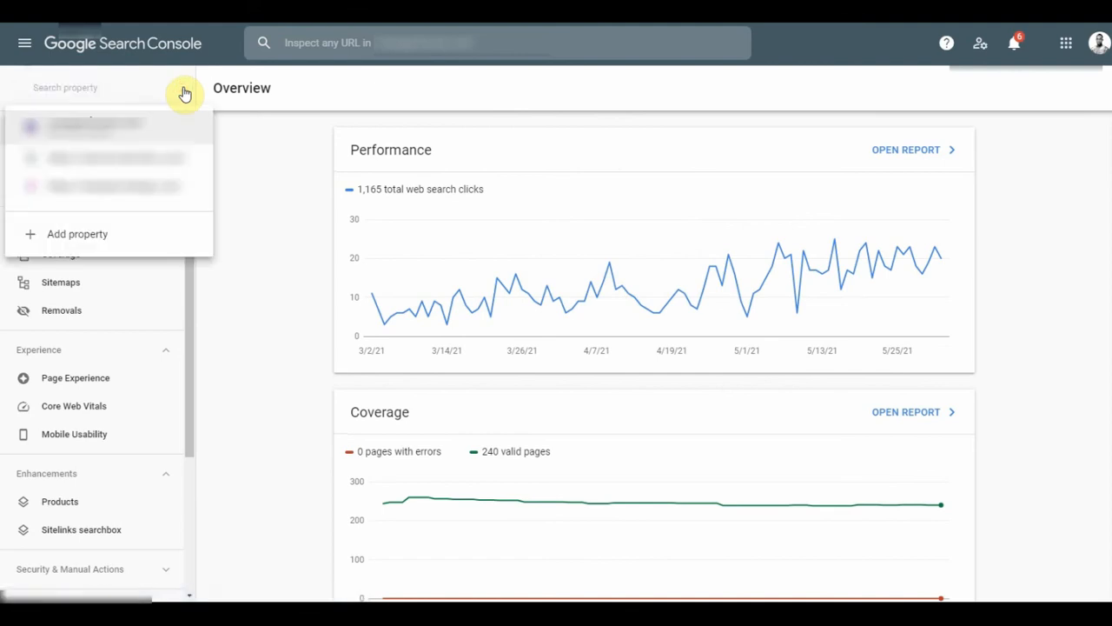